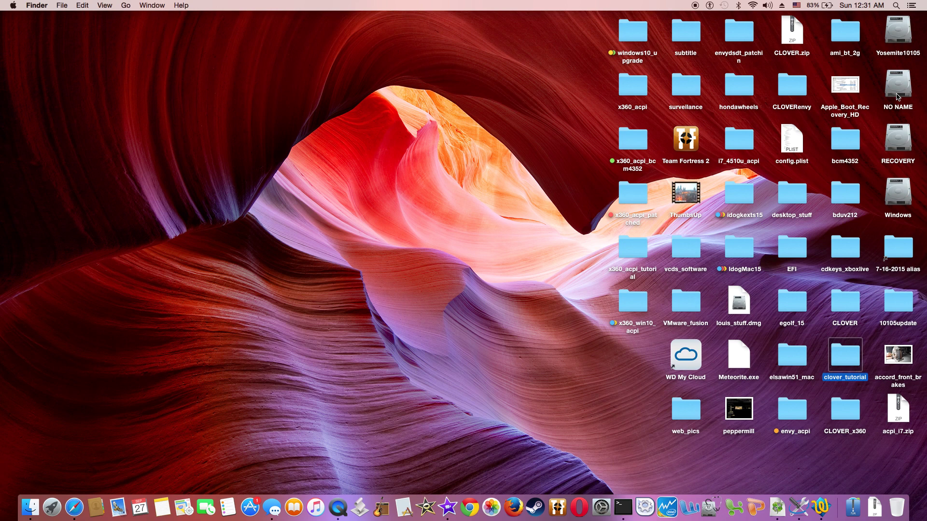
Navigate from the NO NAME drive through EFI and Microsoft into the Boot folder
{"action": "double_click", "coordinate": [899, 93]}
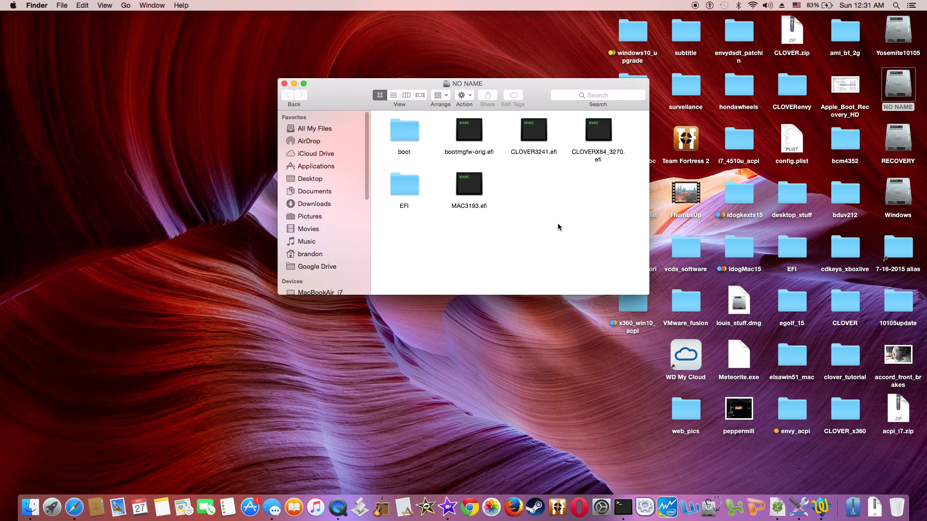
{"action": "left_click", "coordinate": [406, 189]}
{"action": "double_click", "coordinate": [406, 190]}
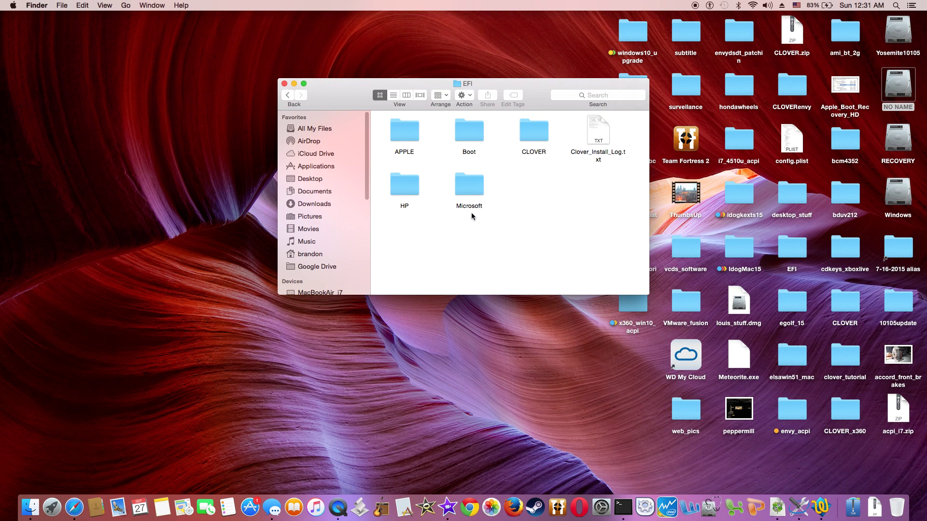
{"action": "double_click", "coordinate": [473, 189]}
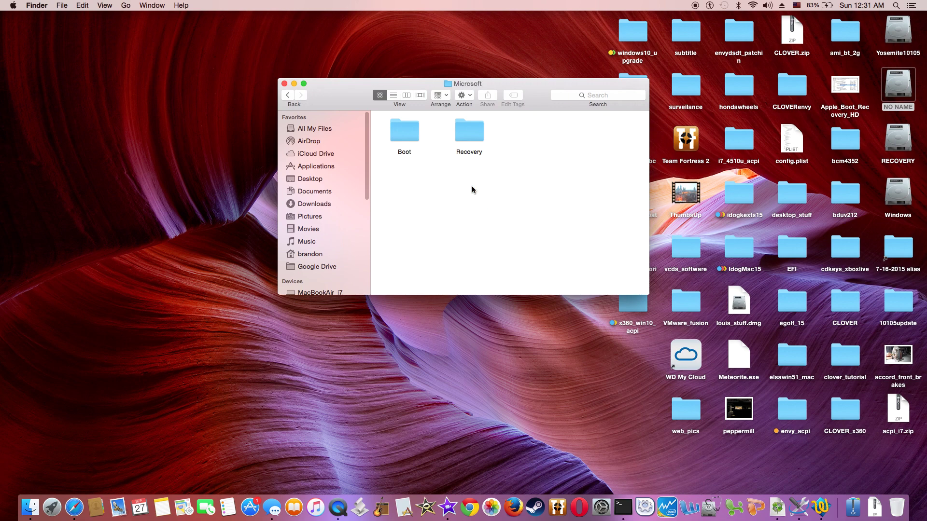
{"action": "double_click", "coordinate": [407, 136]}
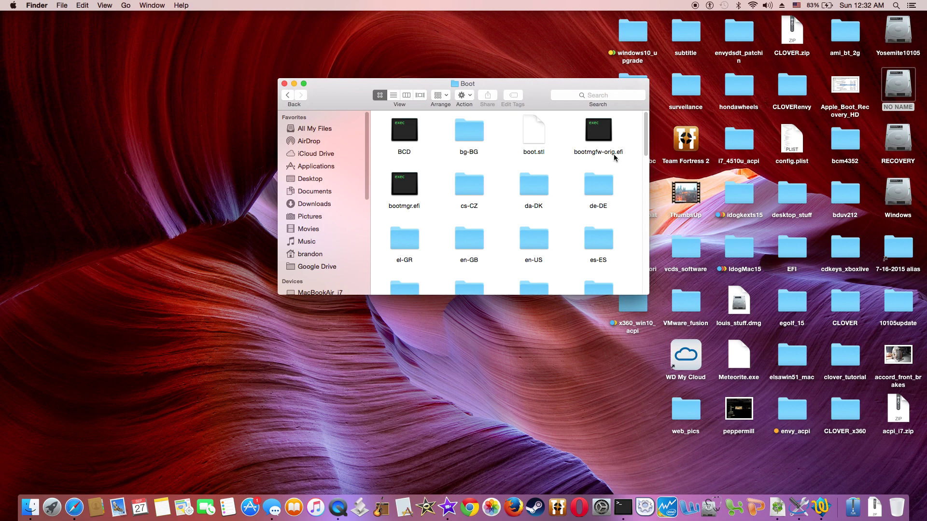
Rename the Windows boot manager to bootmgfw-orig.efi and return to the Microsoft folder
{"action": "left_click", "coordinate": [605, 153]}
{"action": "key", "text": "Return"}
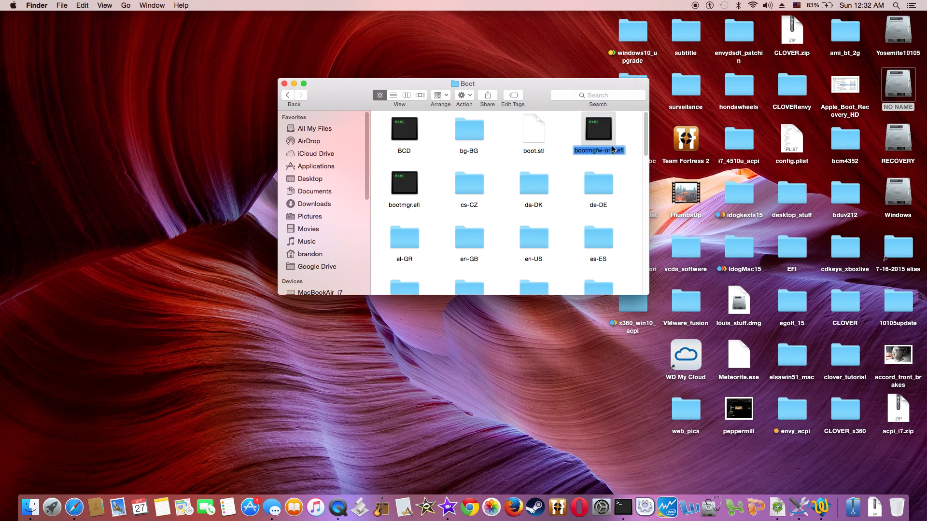
{"action": "left_click", "coordinate": [604, 151]}
{"action": "left_click", "coordinate": [604, 153]}
{"action": "left_click_drag", "start_coordinate": [602, 153], "coordinate": [613, 152]}
{"action": "key", "text": "Return"}
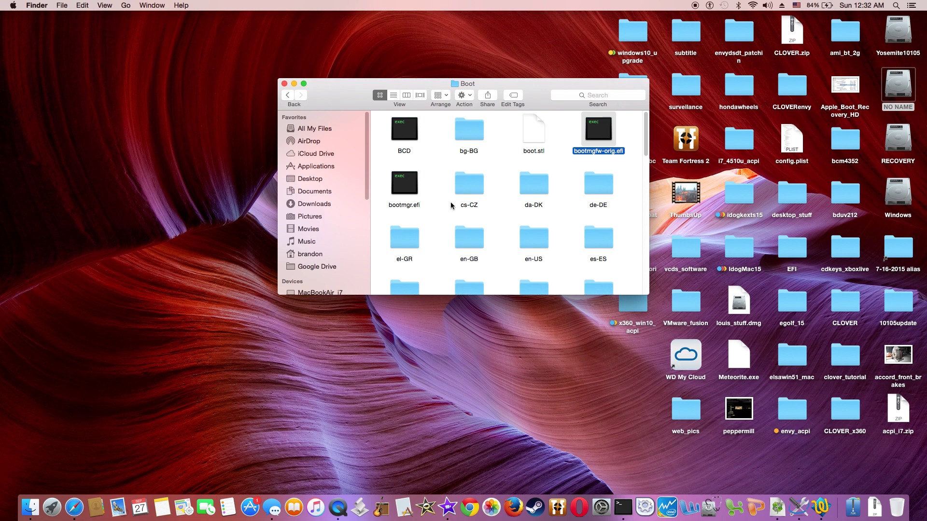
{"action": "left_click", "coordinate": [287, 96]}
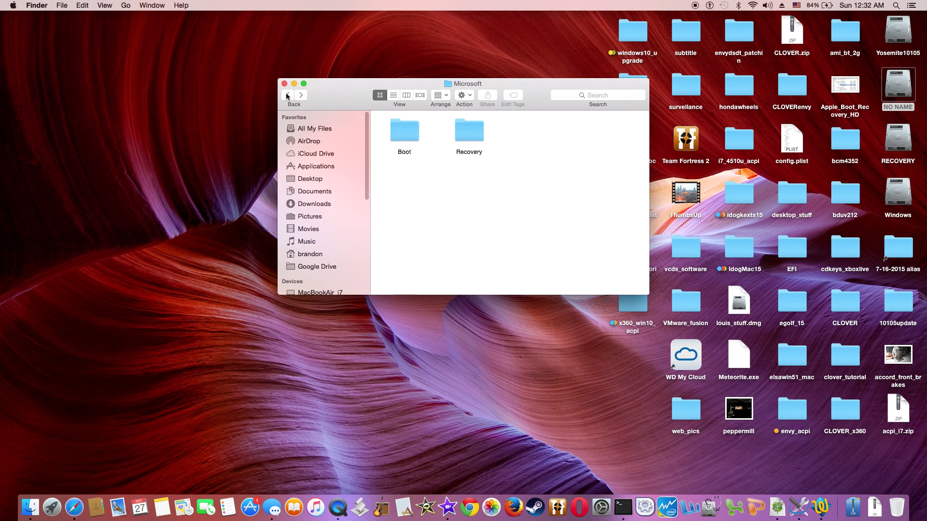
Go to EFI's Boot folder, select BOOTX64.efi, and close the Finder window
{"action": "left_click", "coordinate": [287, 96]}
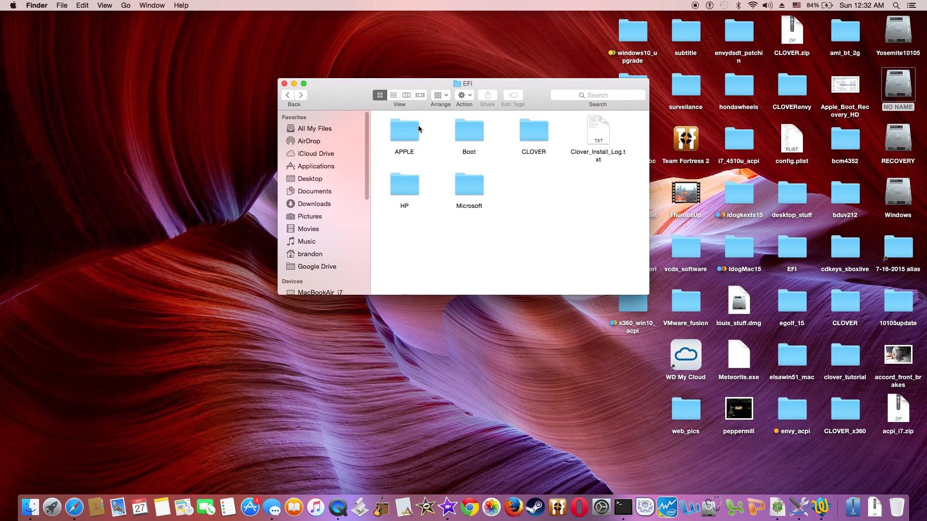
{"action": "double_click", "coordinate": [469, 141]}
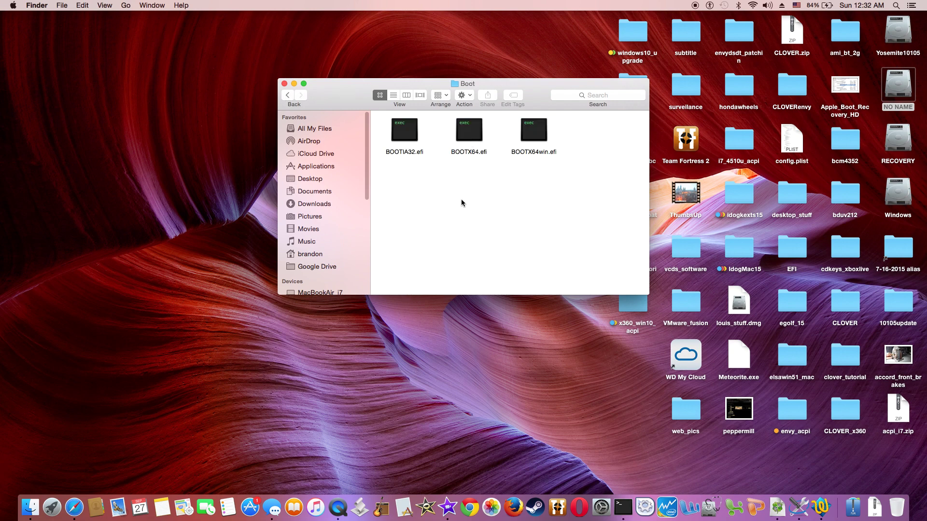
{"action": "left_click", "coordinate": [476, 152]}
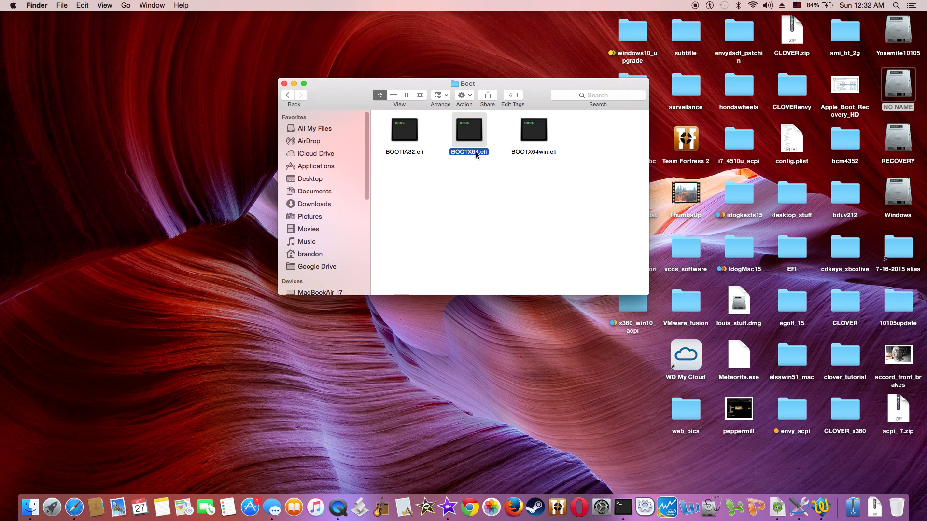
{"action": "left_click", "coordinate": [282, 85]}
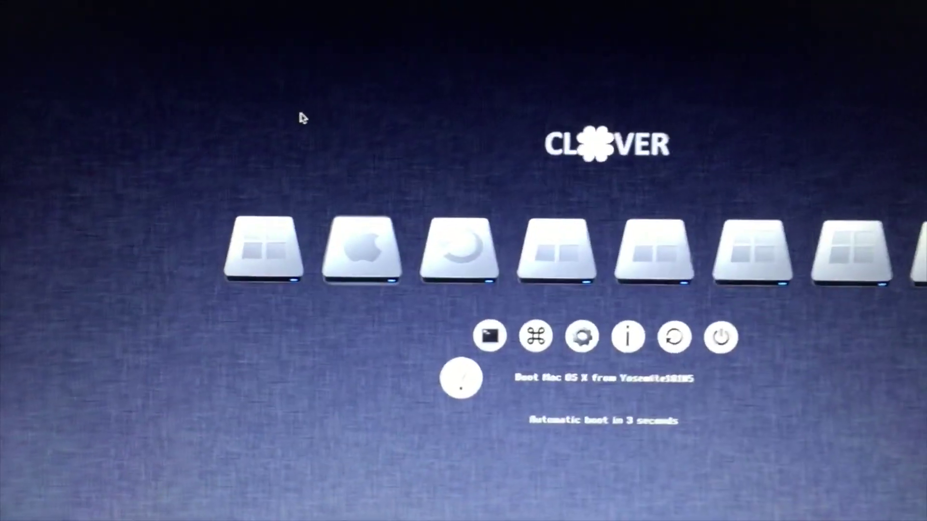
Choose 'Boot Microsoft EFI boot menu from EFI' over Yosemite10105 in Clover to boot Windows
{"action": "key", "text": "Left"}
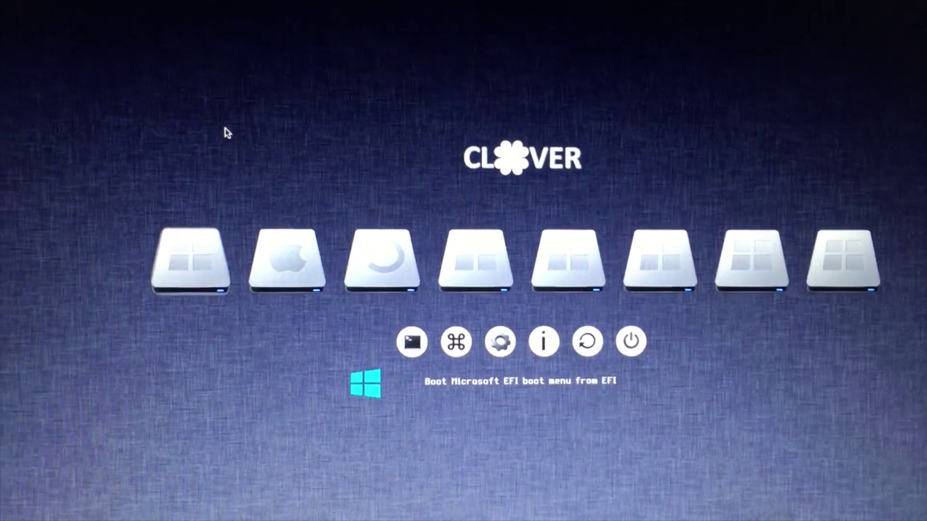
{"action": "key", "text": "Right"}
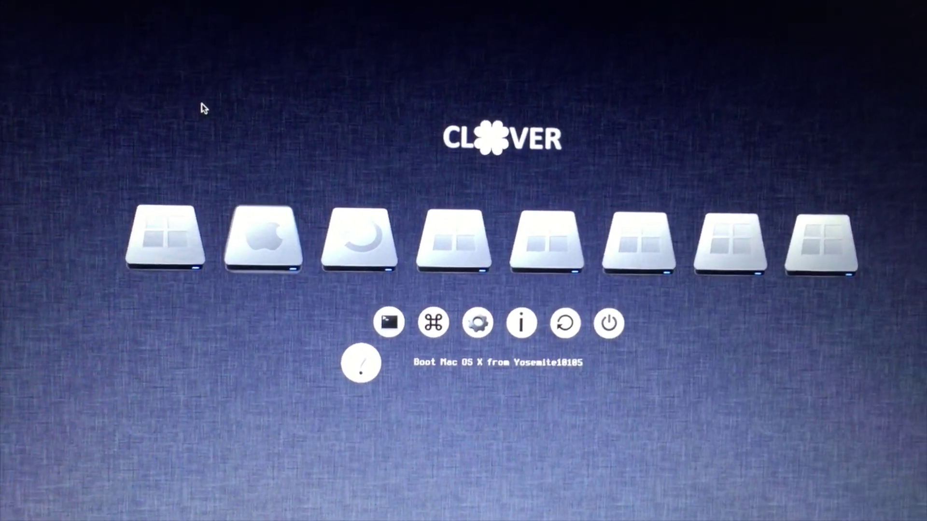
{"action": "key", "text": "Left"}
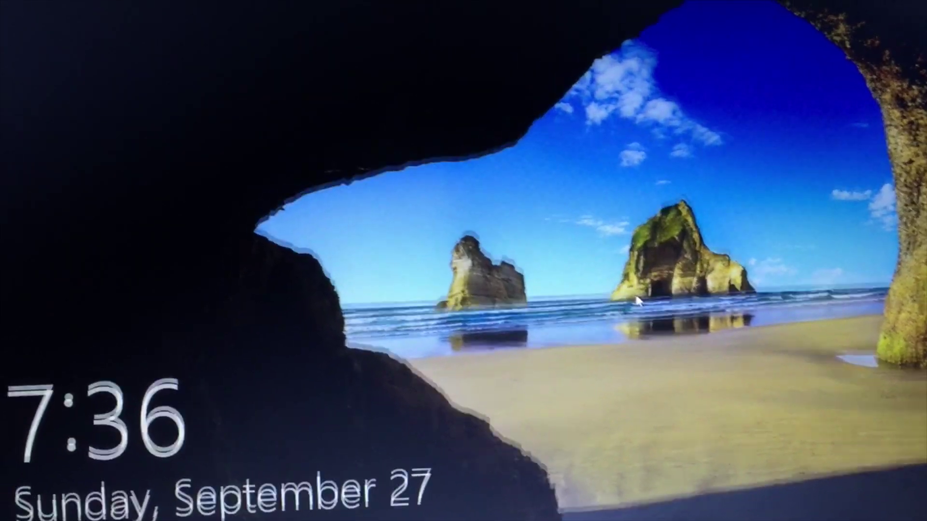
Dismiss the Windows 10 lock screen to reveal the password sign-in prompt
{"action": "left_click", "coordinate": [618, 262]}
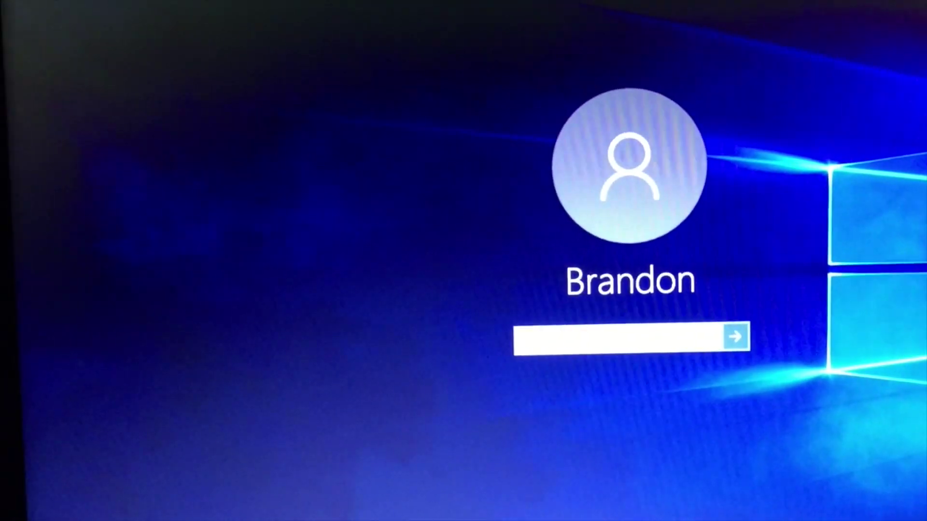